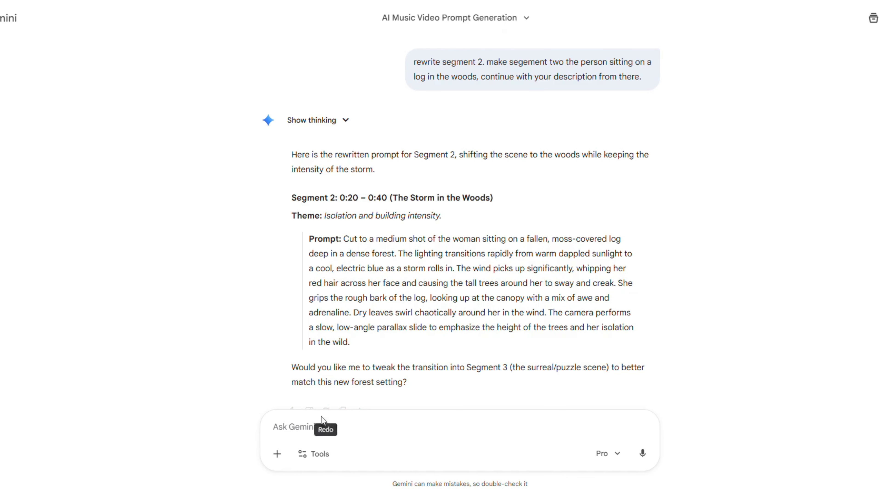
# Ask Gemini to redo the segment with the prompt "again, but have her start lipsyncing to the song from the beginning of the shot"
pyautogui.click(325, 428)
pyautogui.write('agai')
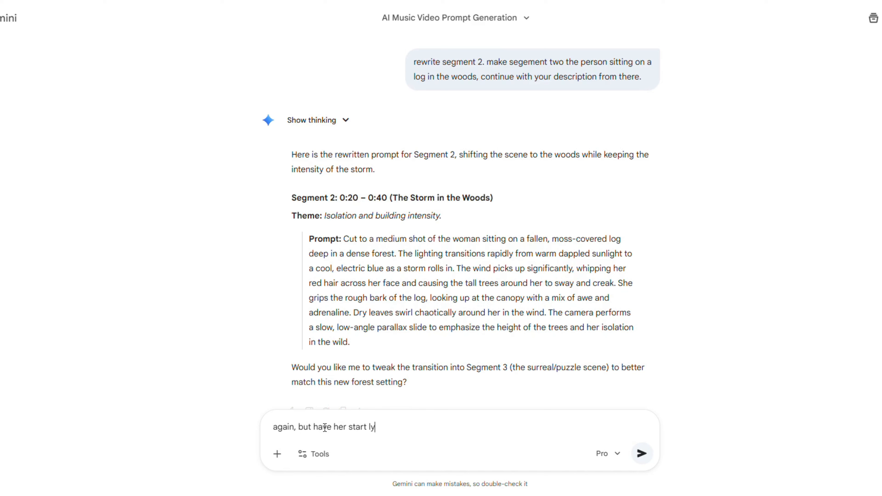
pyautogui.write('n, but have her start lipsyncing to the song')
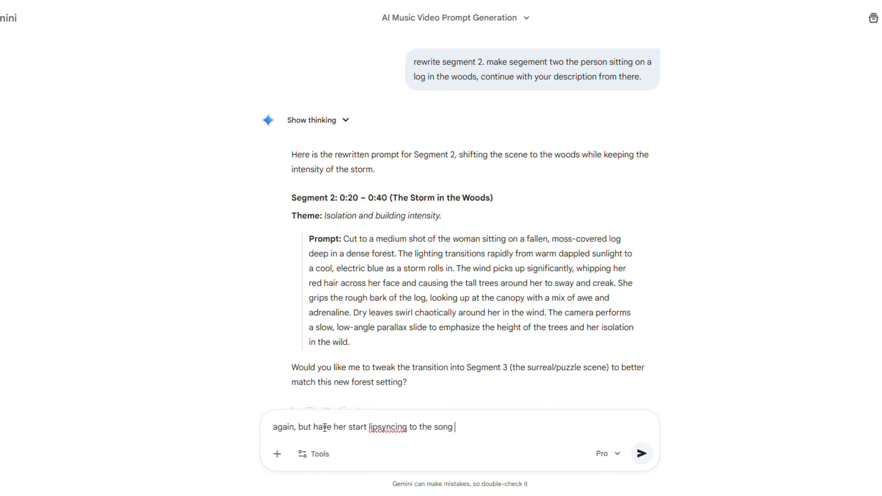
pyautogui.write(' from the beginning of the shot')
pyautogui.press('Return')
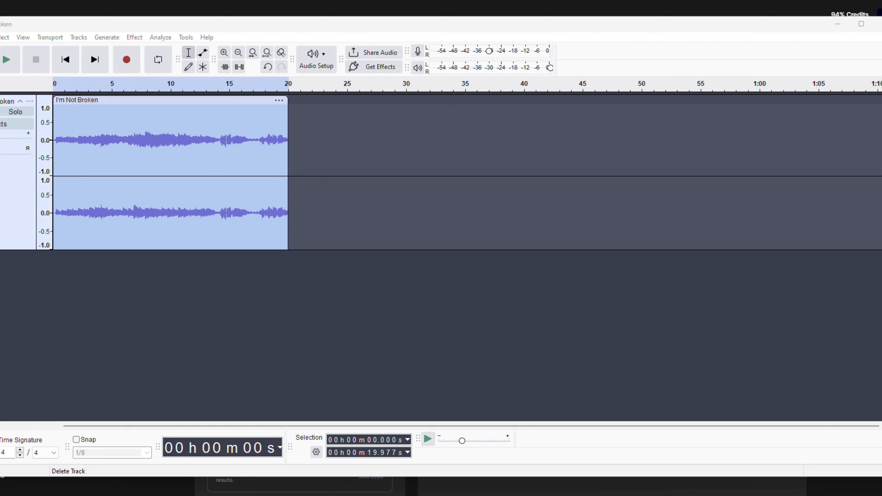
# Switch to Audacity and remove the already trimmed I'm Not Broken track from the project
pyautogui.click(0, 101)
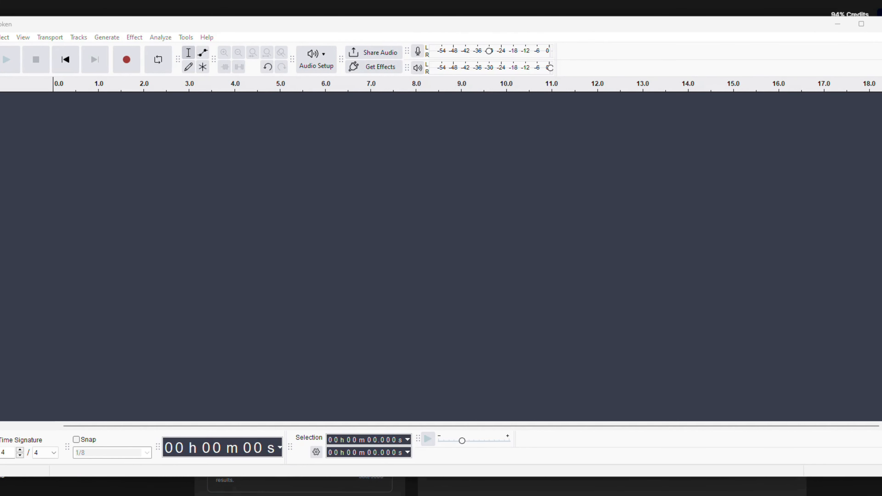
pyautogui.moveTo(0, 174); pyautogui.dragTo(29, 161)
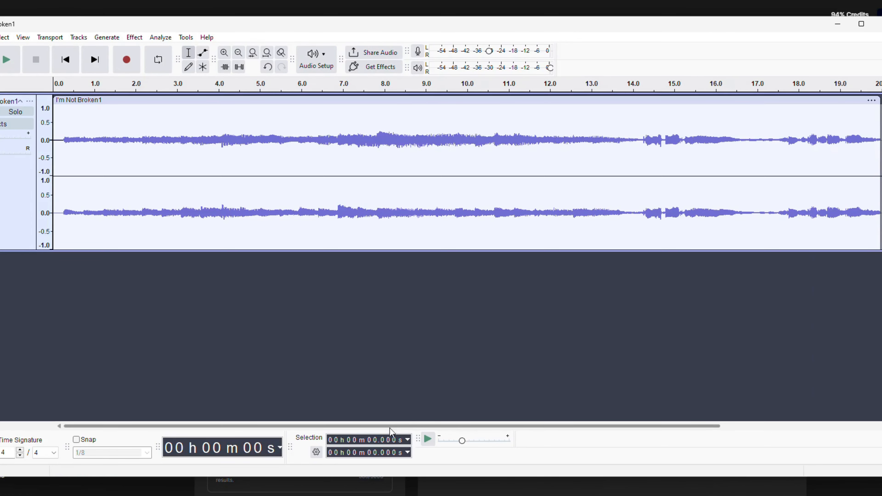
pyautogui.moveTo(392, 432); pyautogui.dragTo(360, 426)
pyautogui.click(0, 101)
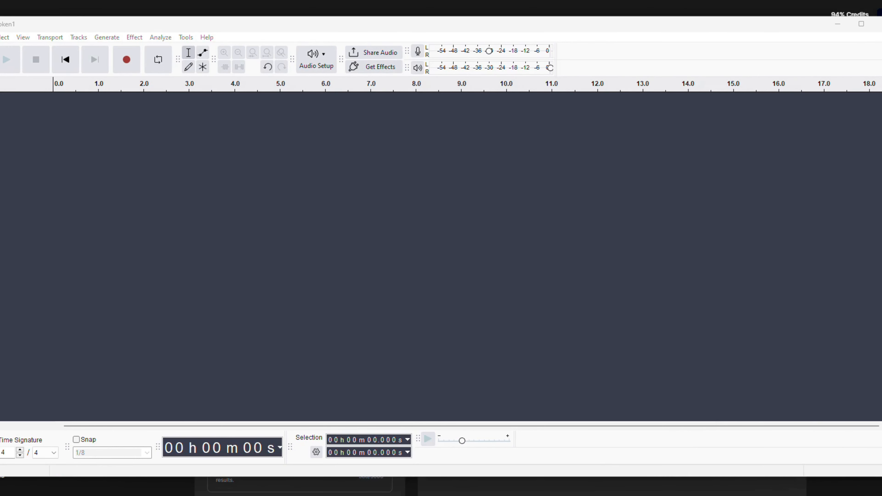
# Import the full-length I'm Not Broken song and delete its opening section from 0 to 19.697 s
pyautogui.moveTo(0, 162); pyautogui.dragTo(26, 162)
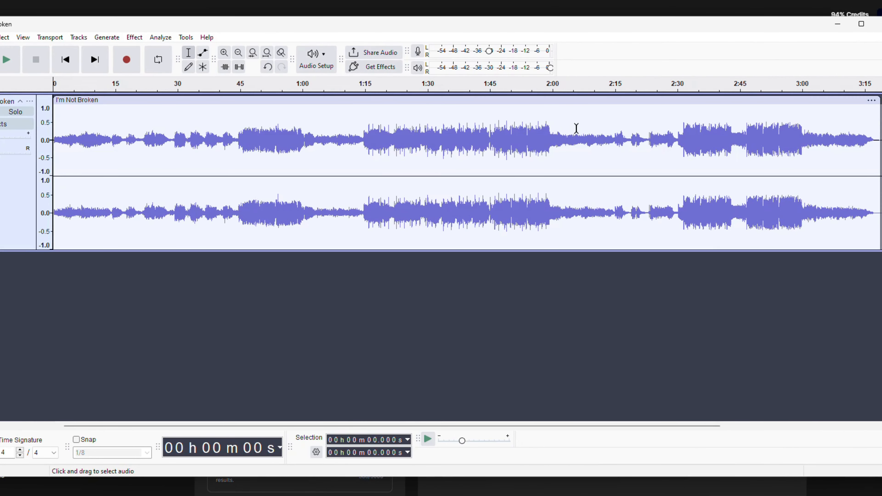
pyautogui.keyDown('ctrl'); pyautogui.scroll(1, 155, 130); pyautogui.keyUp('ctrl')
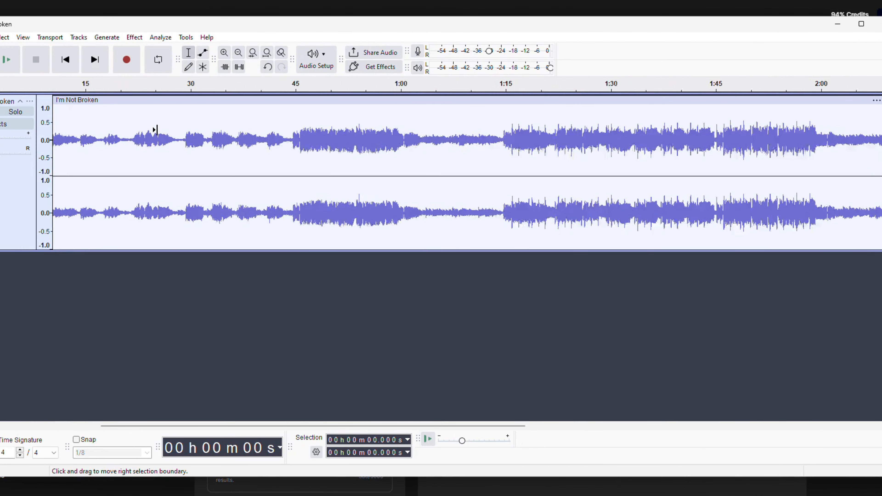
pyautogui.keyDown('ctrl'); pyautogui.scroll(2, 155, 130); pyautogui.keyUp('ctrl')
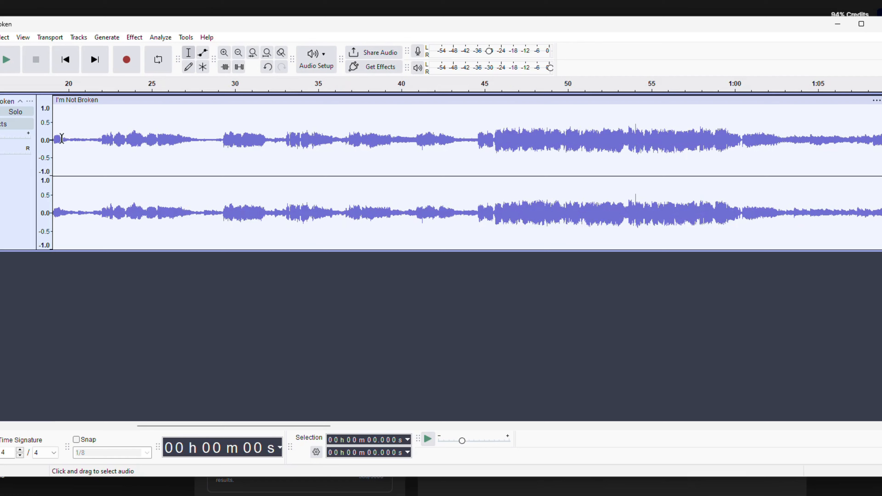
pyautogui.click(67, 115)
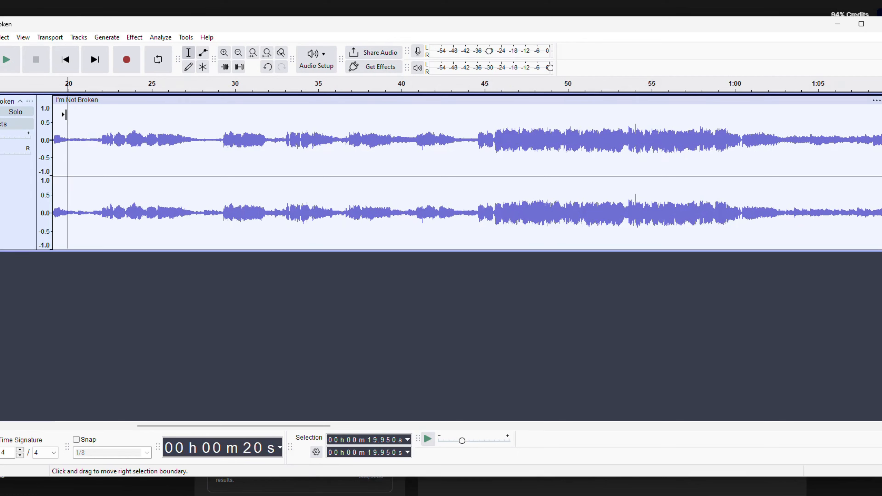
pyautogui.click(66, 114)
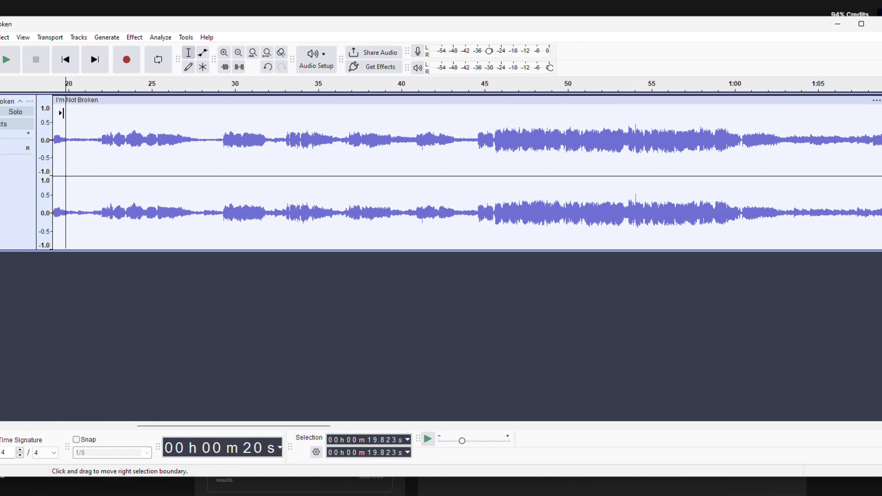
pyautogui.click(64, 113)
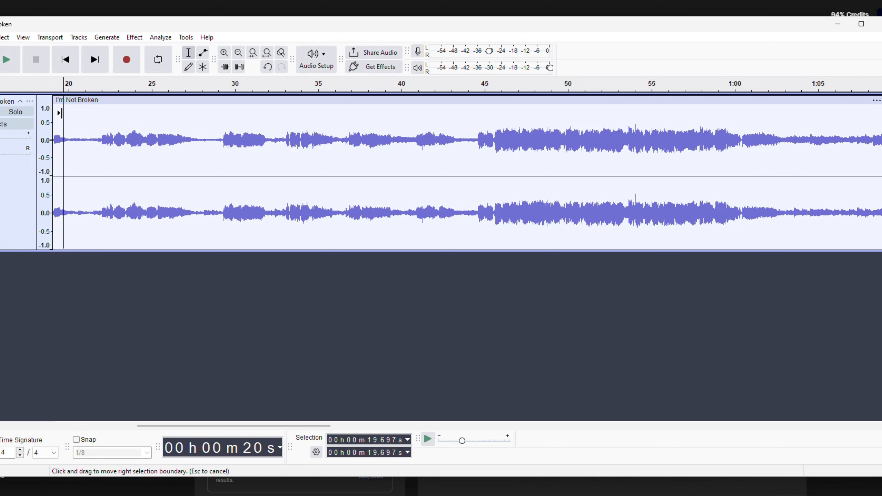
pyautogui.moveTo(60, 113); pyautogui.dragTo(2, 115)
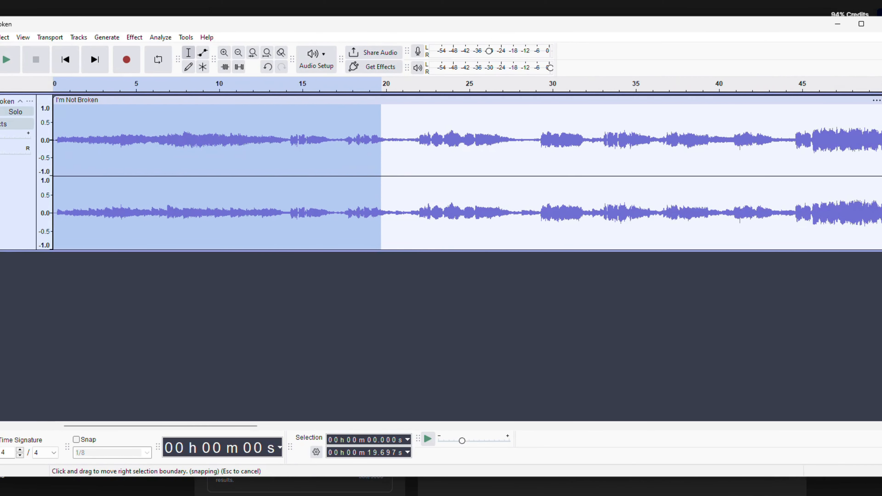
pyautogui.press('Delete')
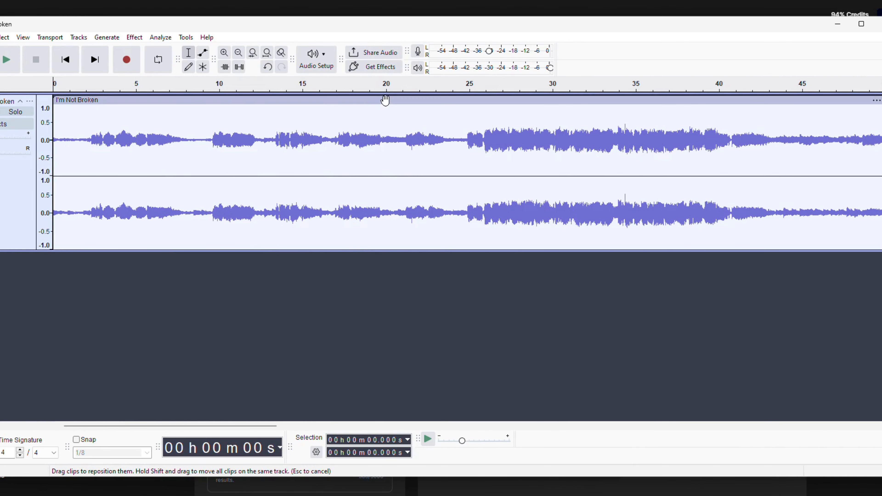
# Delete everything in the song after 19.886 s, leaving one clip just under 20 seconds long
pyautogui.click(386, 114)
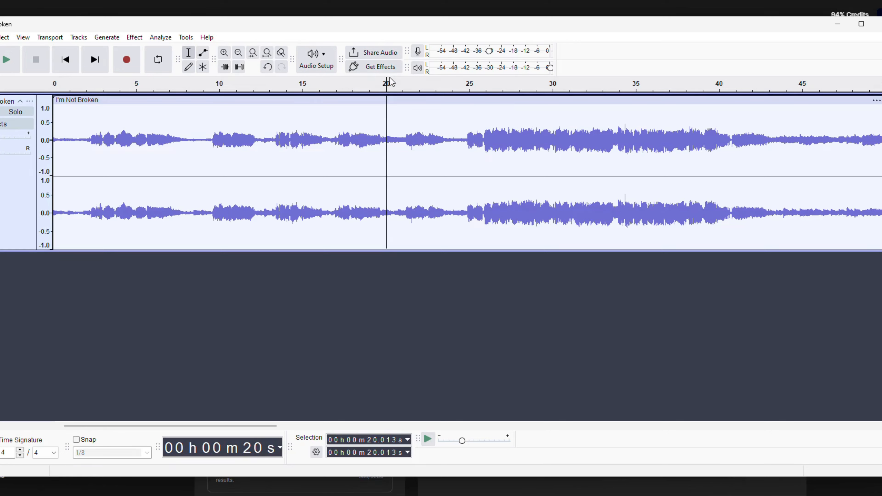
pyautogui.click(387, 89)
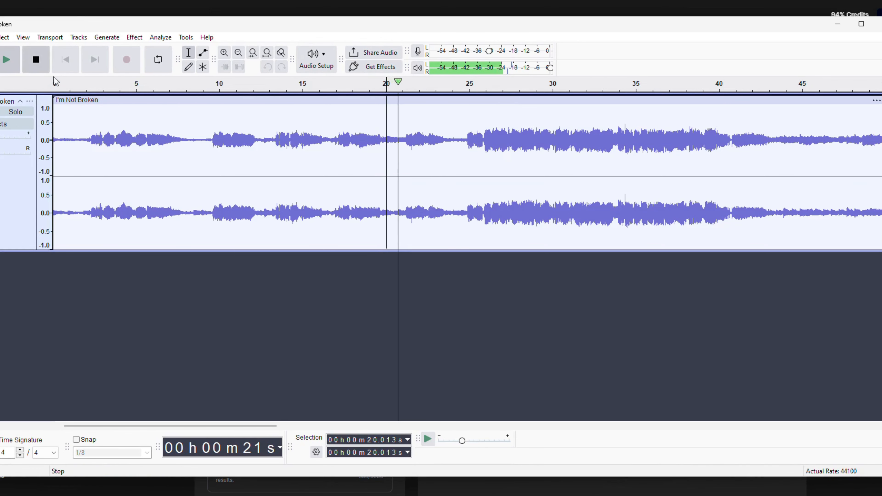
pyautogui.press('space')
pyautogui.click(385, 118)
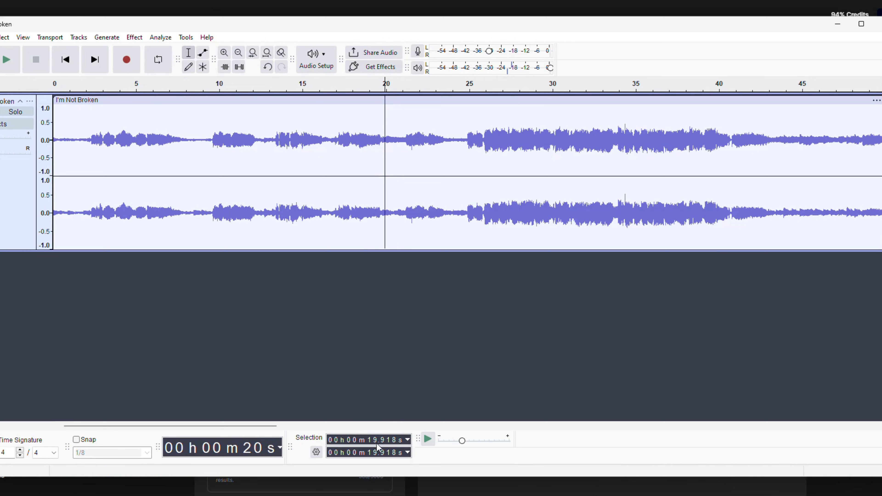
pyautogui.click(384, 167)
pyautogui.moveTo(384, 166); pyautogui.dragTo(881, 167)
pyautogui.press('Delete')
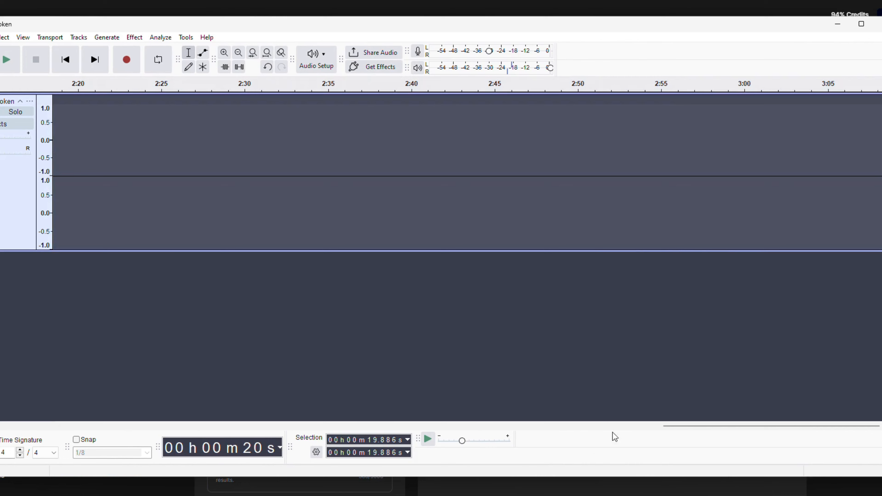
# Export the trimmed clip to the computer as an MP3 file named I'm Not Broken2.mp3
pyautogui.moveTo(670, 426); pyautogui.dragTo(3, 437)
pyautogui.click(132, 424)
pyautogui.click(132, 424)
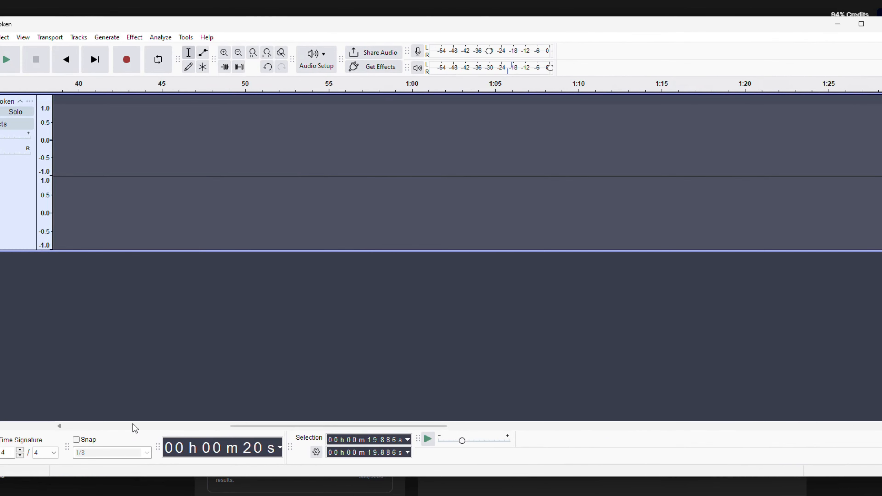
pyautogui.click(135, 429)
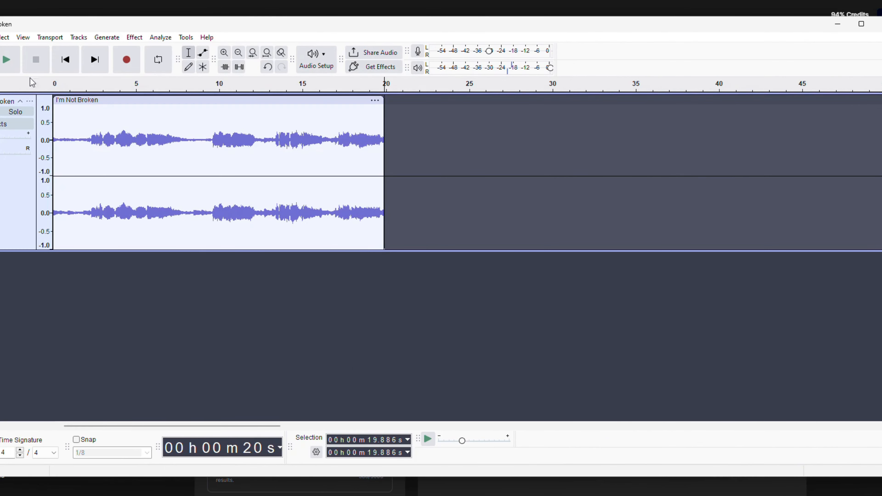
pyautogui.click(0, 37)
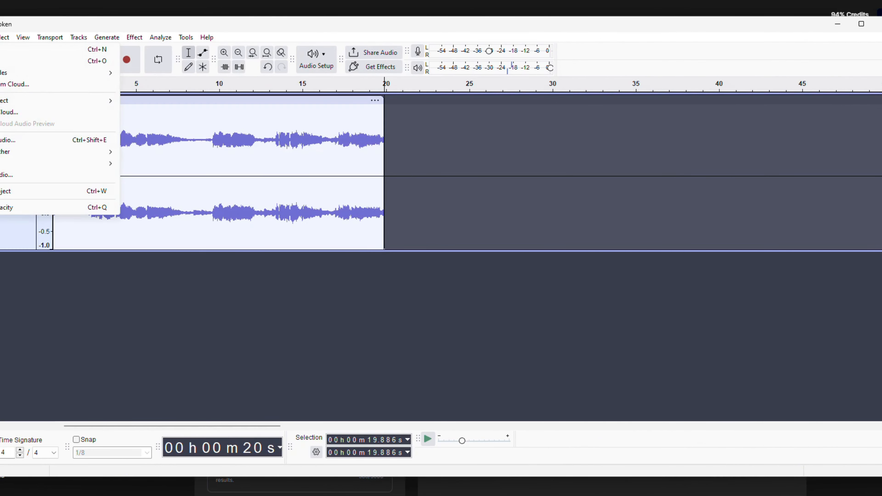
pyautogui.click(39, 143)
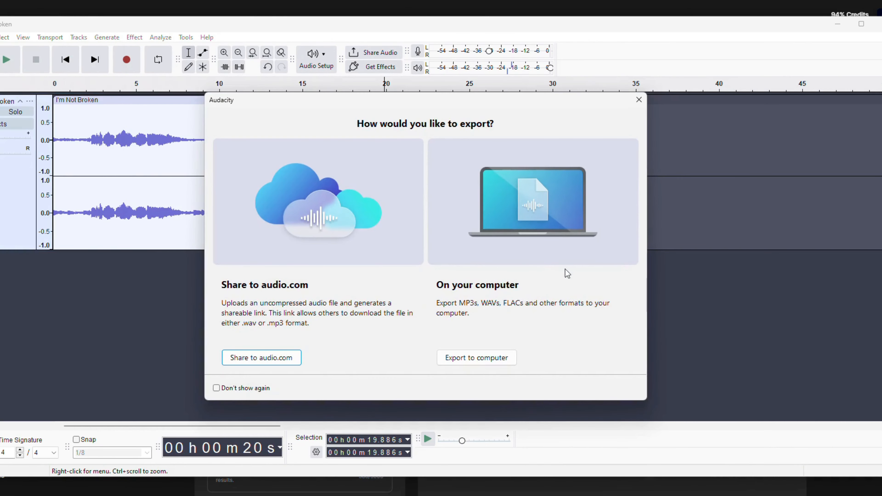
pyautogui.click(484, 363)
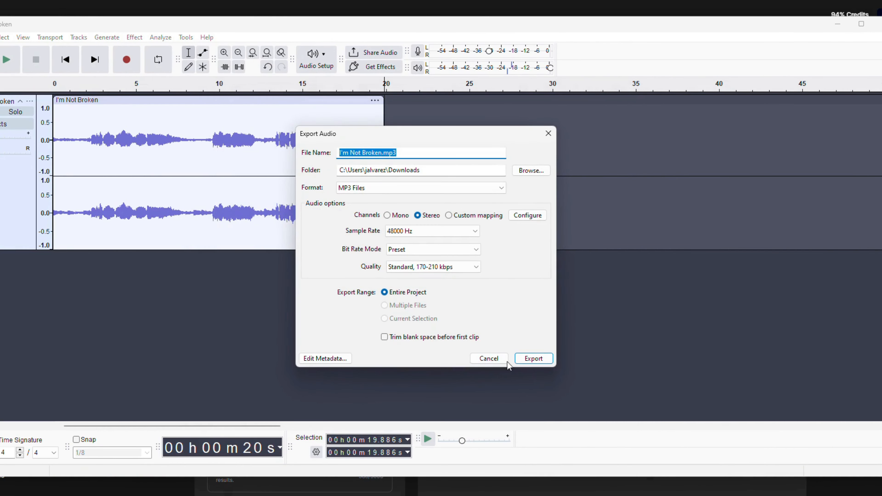
pyautogui.click(382, 153)
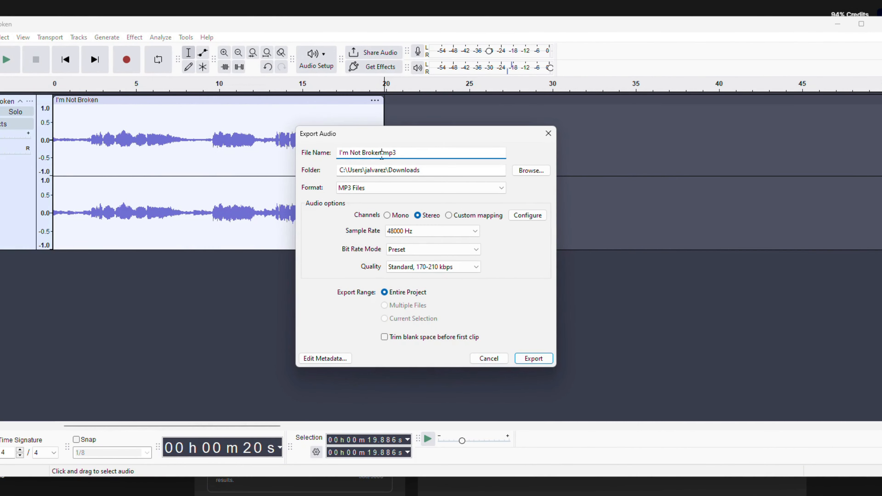
pyautogui.write('2')
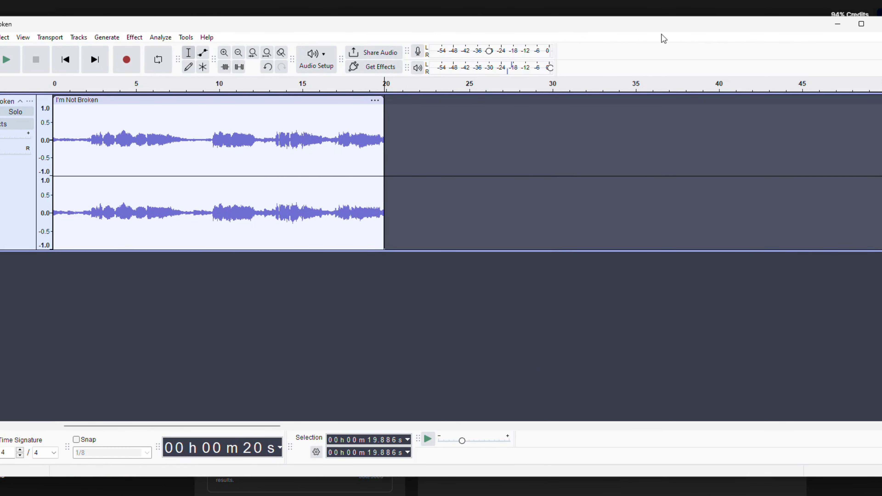
# Switch to the Audio-to-Video playground, upload I'm Not Broken2.mp3 as the audio and clear the old prompt text
pyautogui.click(837, 25)
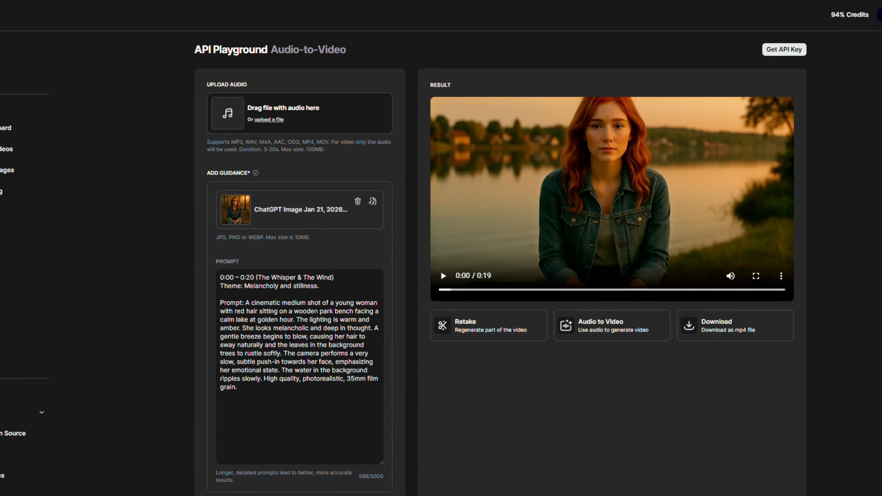
pyautogui.moveTo(0, 132); pyautogui.dragTo(269, 110)
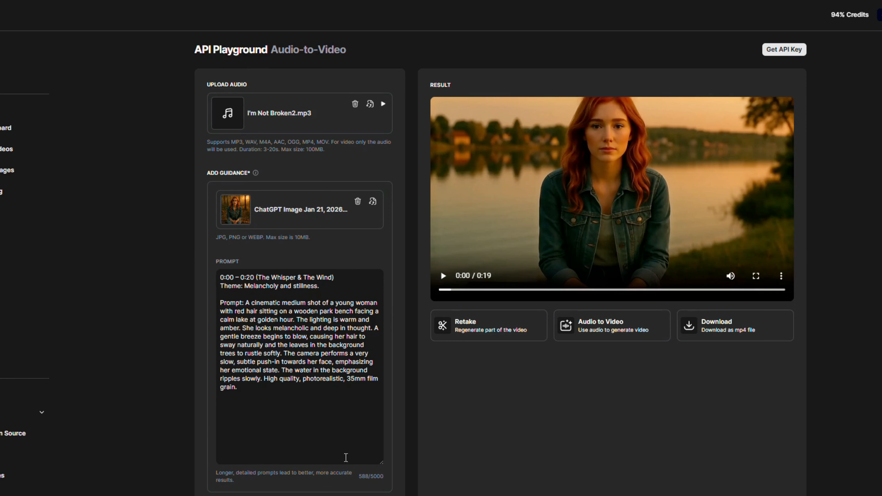
pyautogui.scroll(-5, 346, 457)
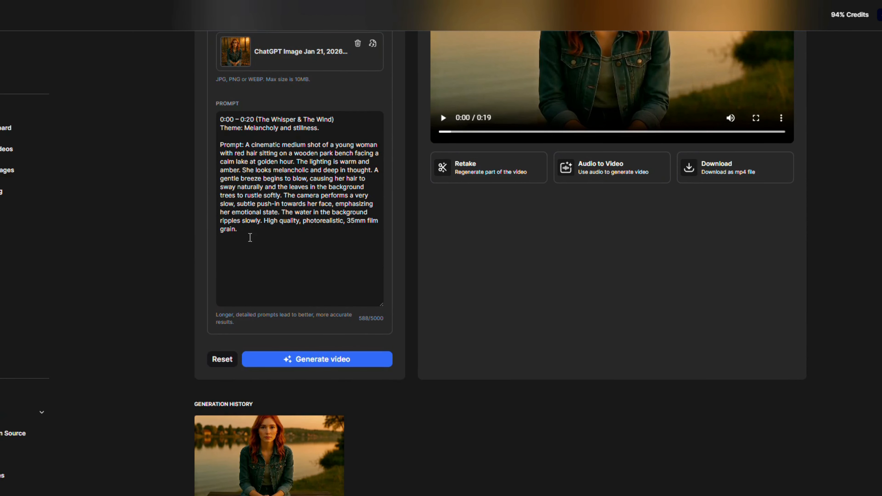
pyautogui.moveTo(250, 226); pyautogui.dragTo(208, 113)
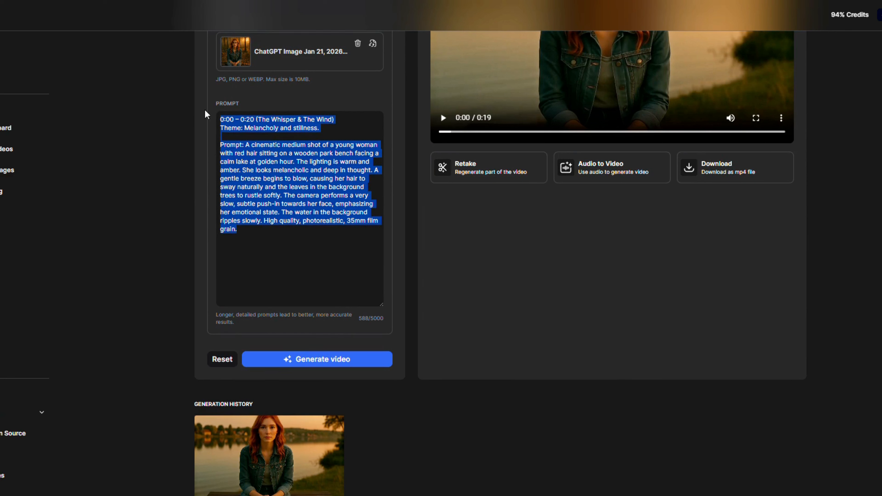
pyautogui.press('BackSpace')
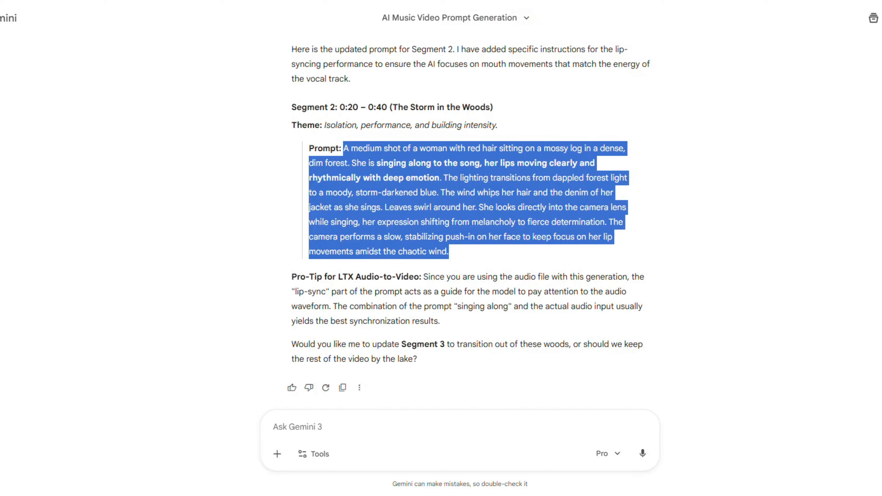
pyautogui.rightClick(420, 179)
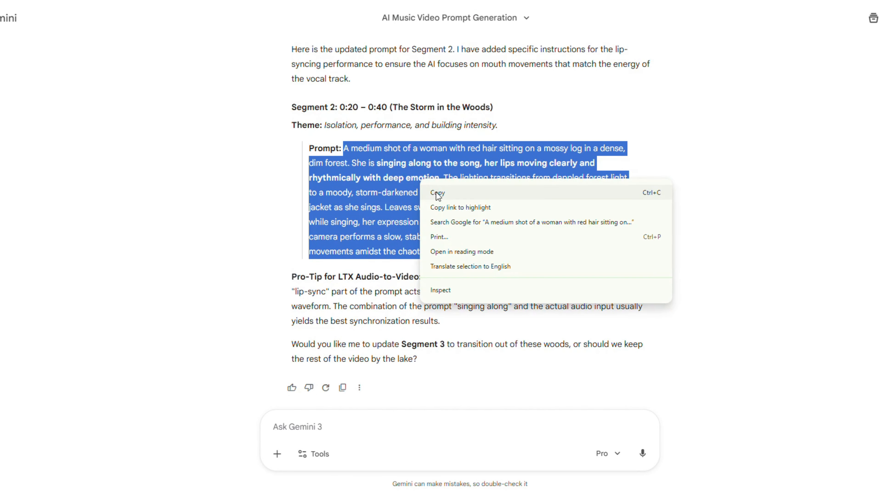
pyautogui.click(437, 193)
pyautogui.click(354, 131)
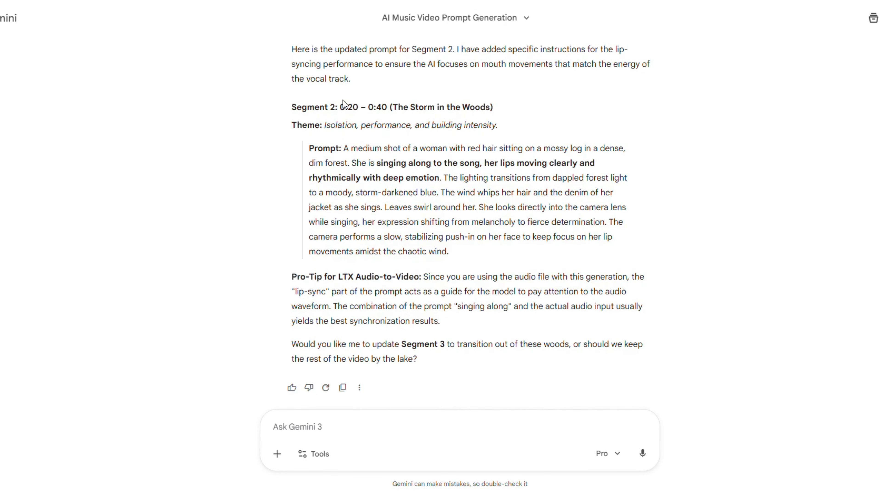
# Copy the Segment 2 text from Gemini's reply, from the 0:20 – 0:40 time range through the prompt, and return to the playground
pyautogui.moveTo(342, 108); pyautogui.dragTo(474, 256)
pyautogui.rightClick(415, 191)
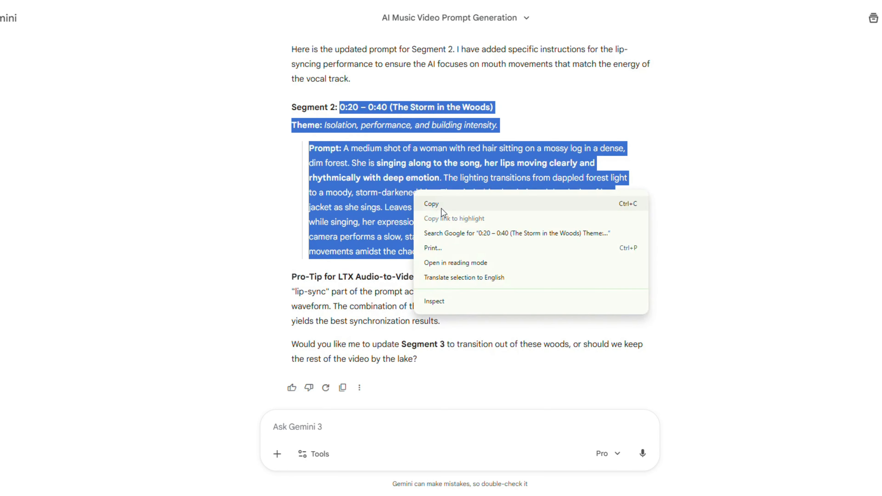
pyautogui.click(442, 209)
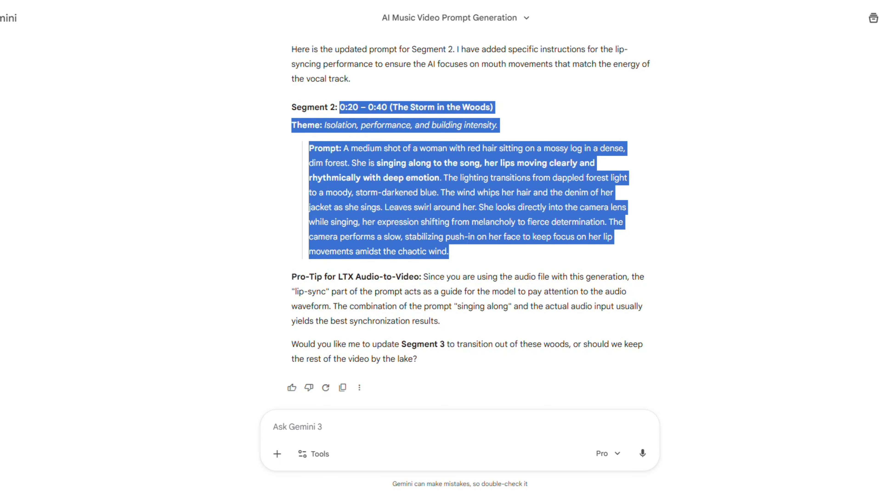
pyautogui.click(653, 1)
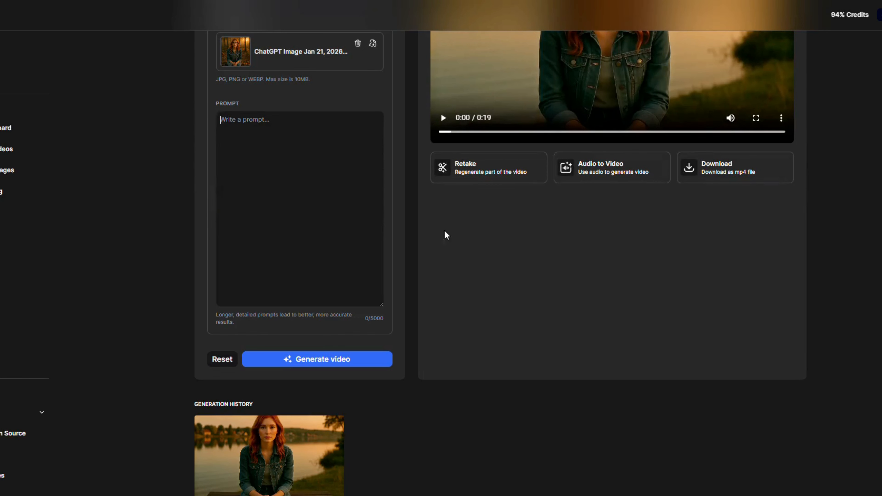
# Paste the copied 0:20 – 0:40 (The Storm in the Woods) text as the prompt and generate the video
pyautogui.click(268, 173)
pyautogui.hotkey('ctrl', 'v')
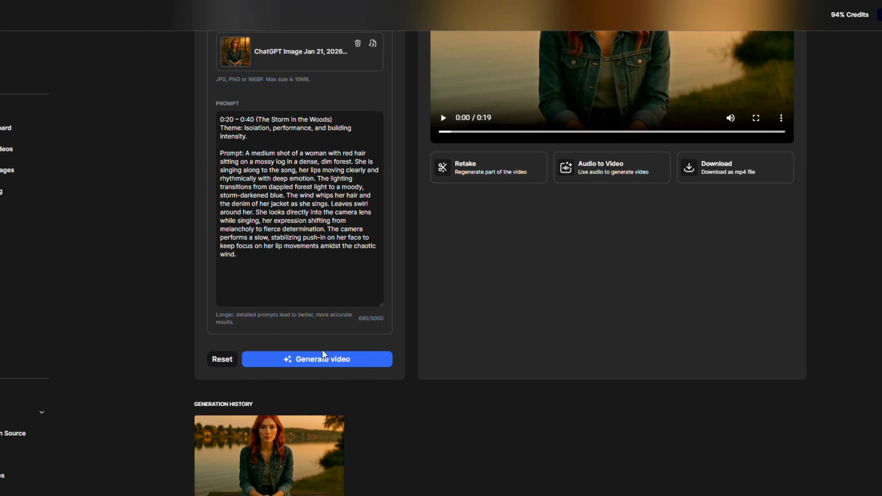
pyautogui.click(323, 358)
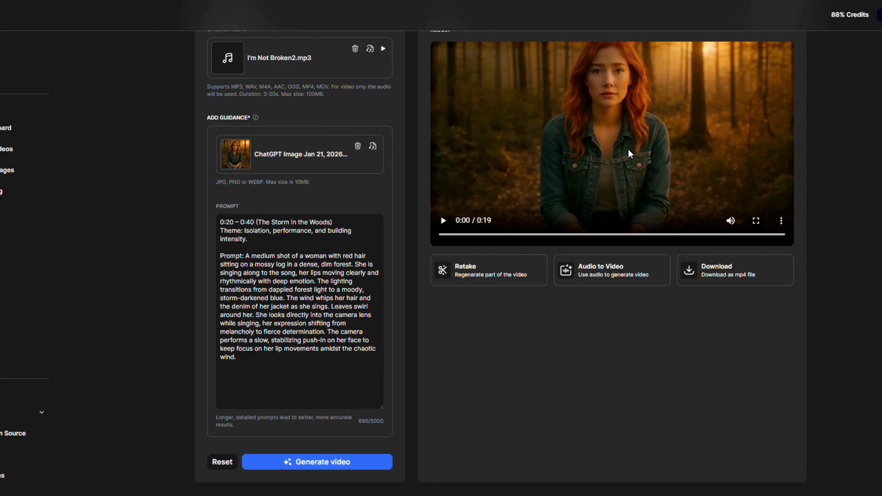
# Play the generated forest video through and download it as an MP4 file
pyautogui.click(444, 221)
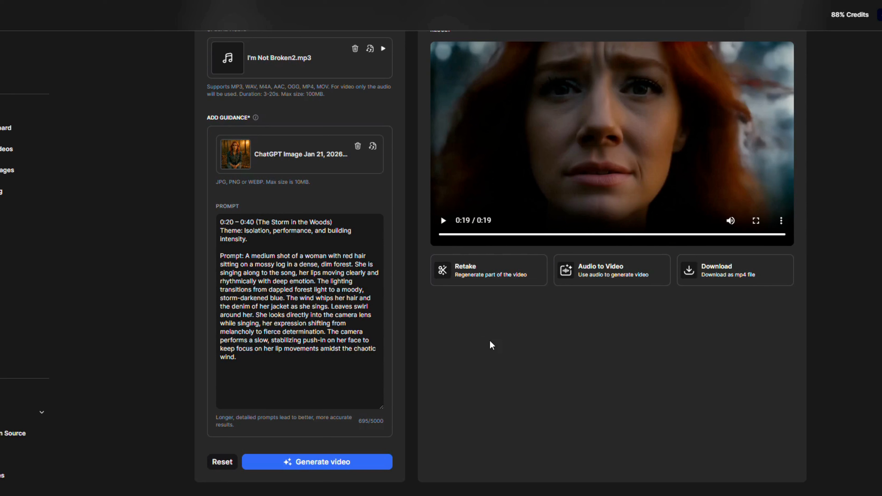
pyautogui.click(722, 274)
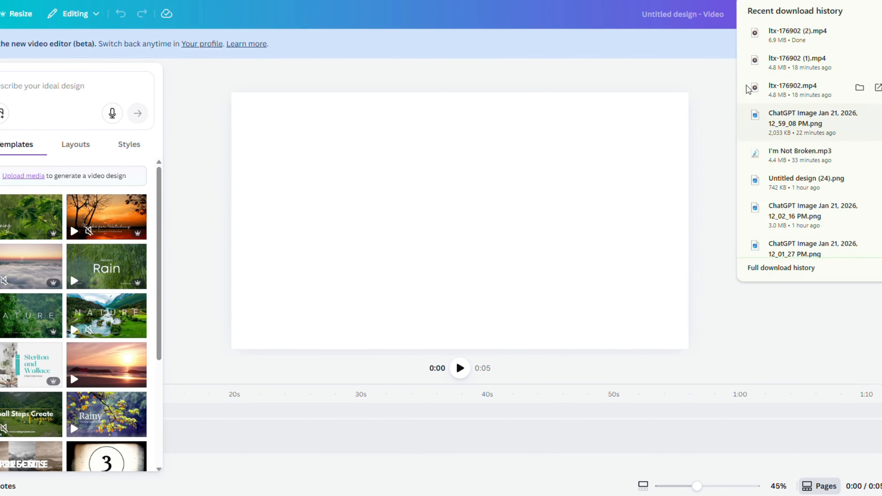
# Switch to the blank Canva video design, place ltx-176902 (1).mp4 and ltx-176902 (2).mp4 end to end on the timeline, and start playback
pyautogui.moveTo(804, 62); pyautogui.dragTo(383, 207)
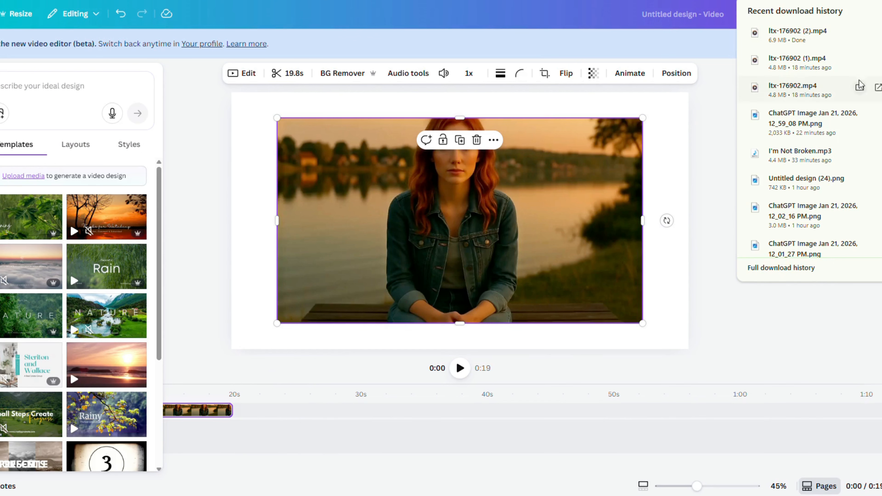
pyautogui.moveTo(810, 37); pyautogui.dragTo(528, 255)
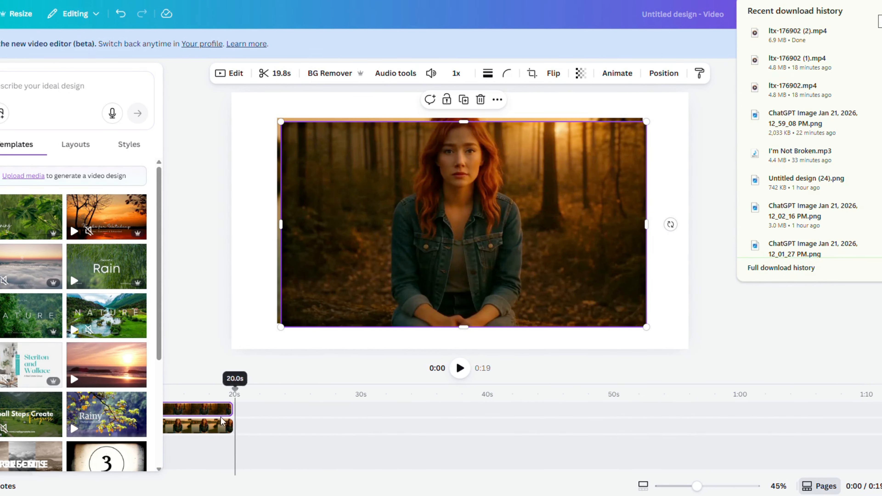
pyautogui.moveTo(195, 410); pyautogui.dragTo(443, 411)
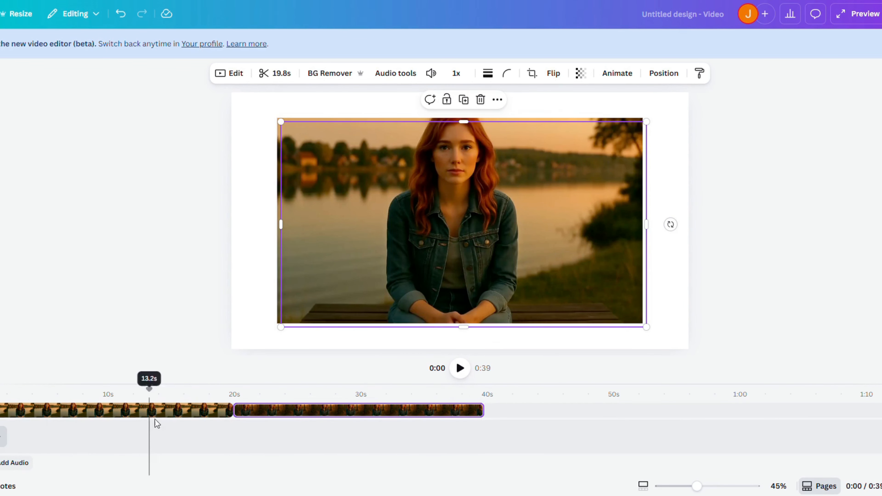
pyautogui.click(460, 368)
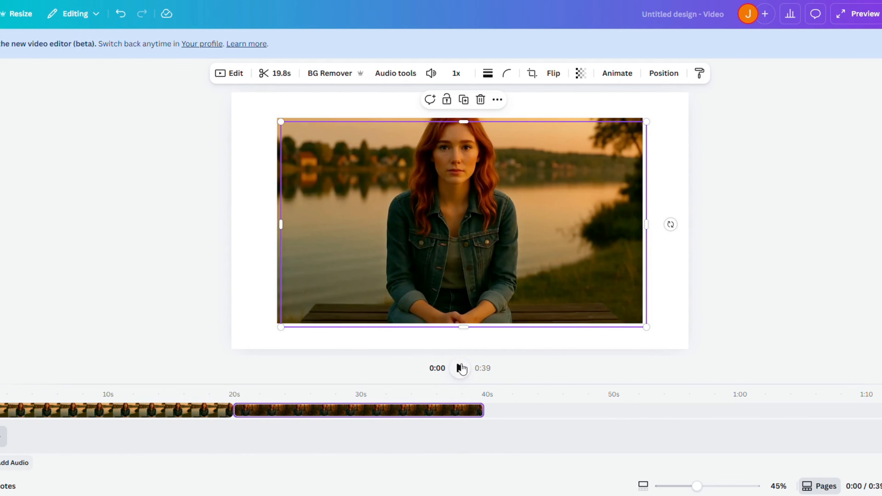